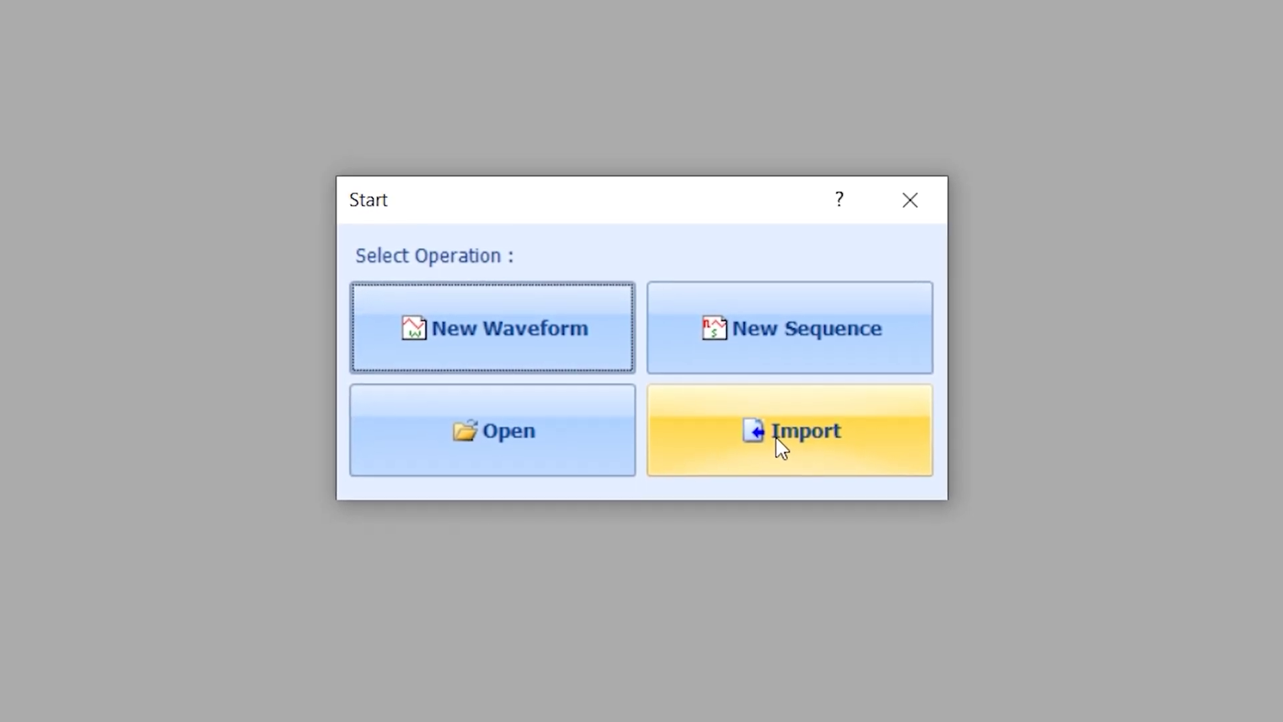
Create Waveform1 for the 33500-Series with 100 ms duration at 1 MSa/s.
click(480, 332)
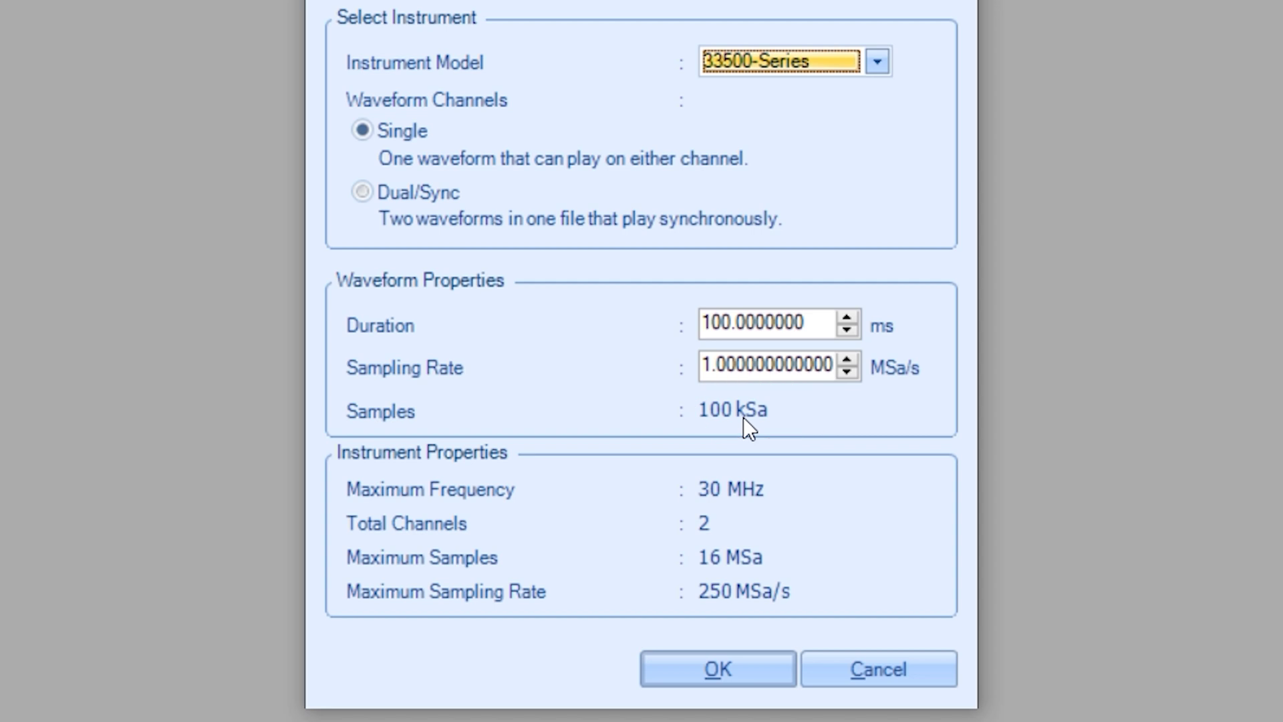
click(759, 676)
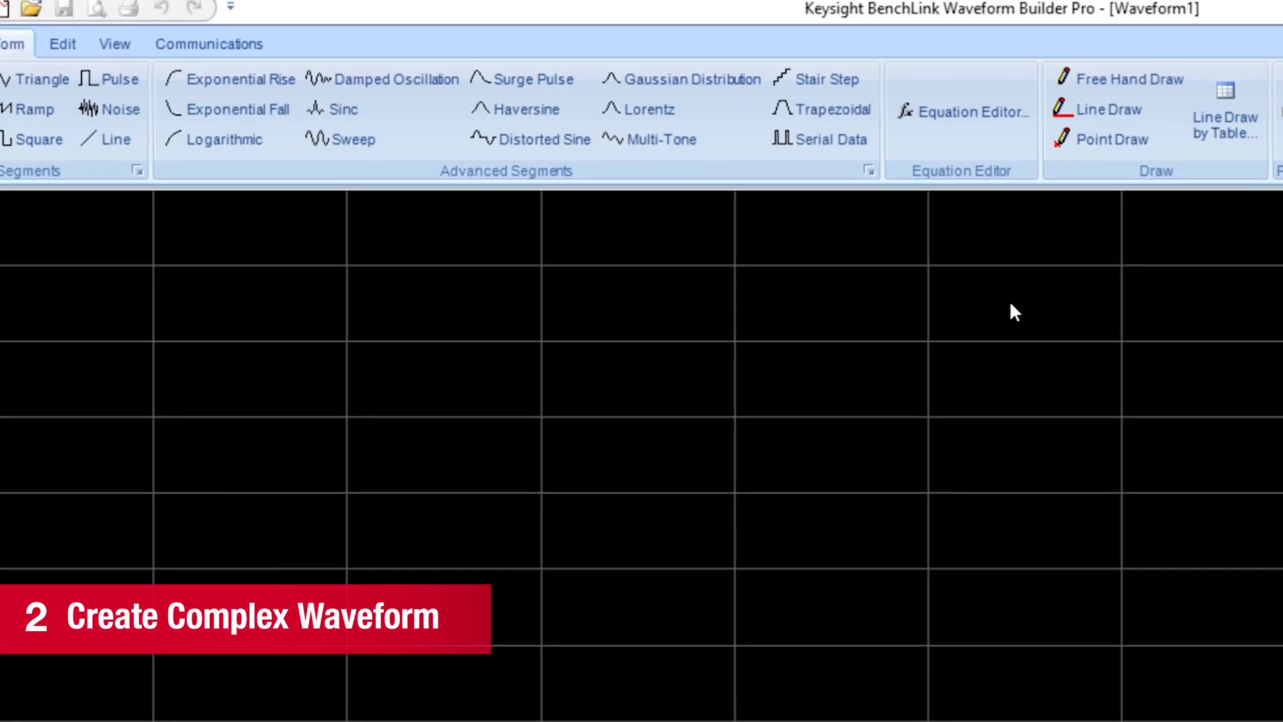
Add a Trapezoidal segment set to 2 cycles over a 100 ms total time.
click(848, 118)
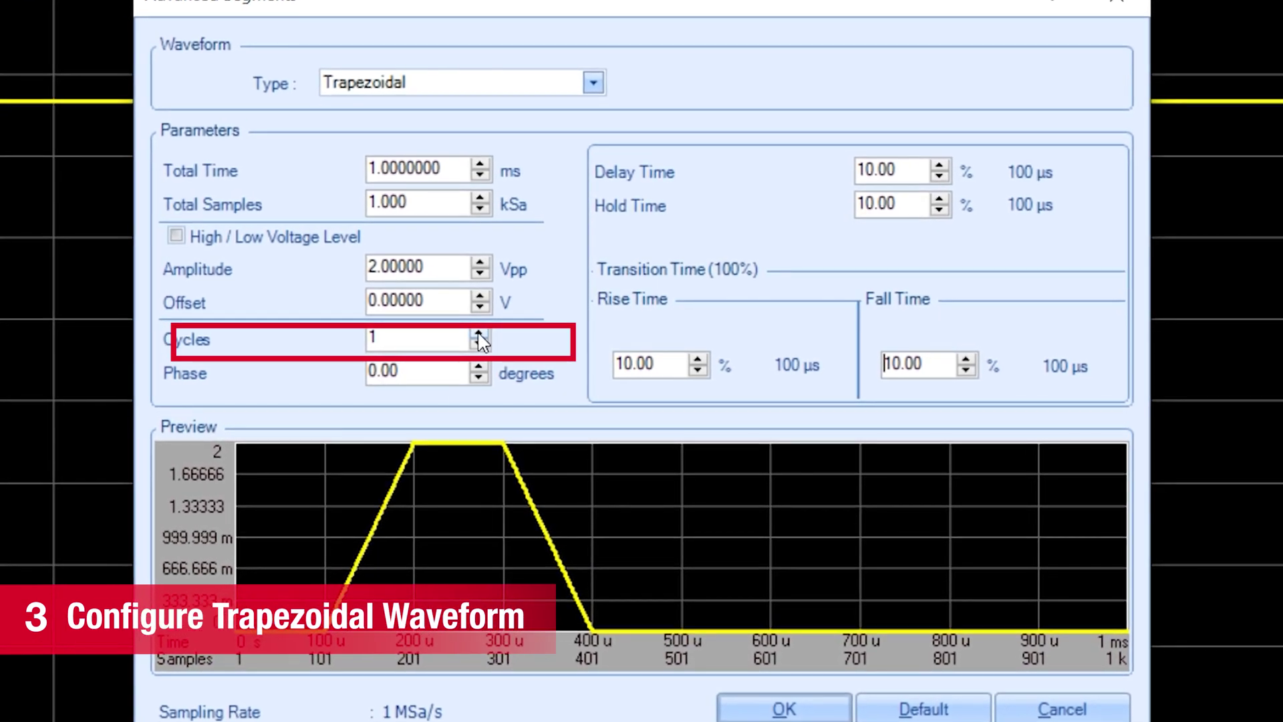
click(481, 333)
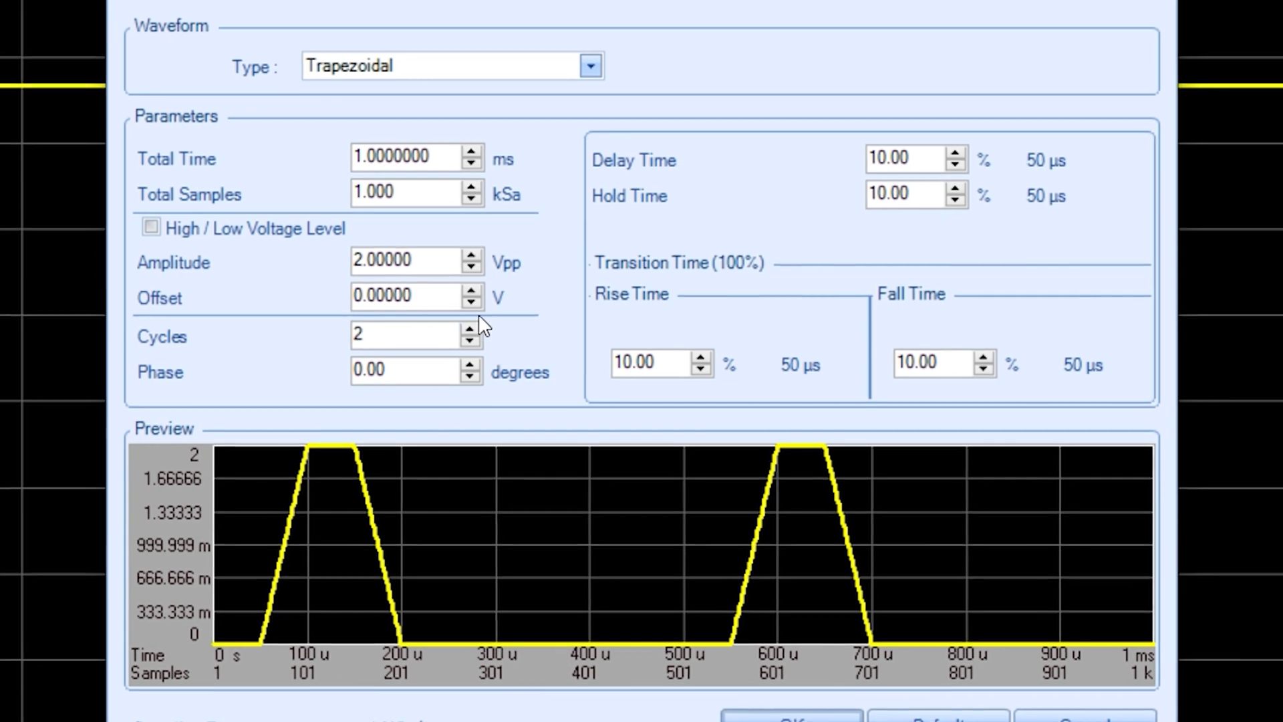
drag(429, 157, 361, 156)
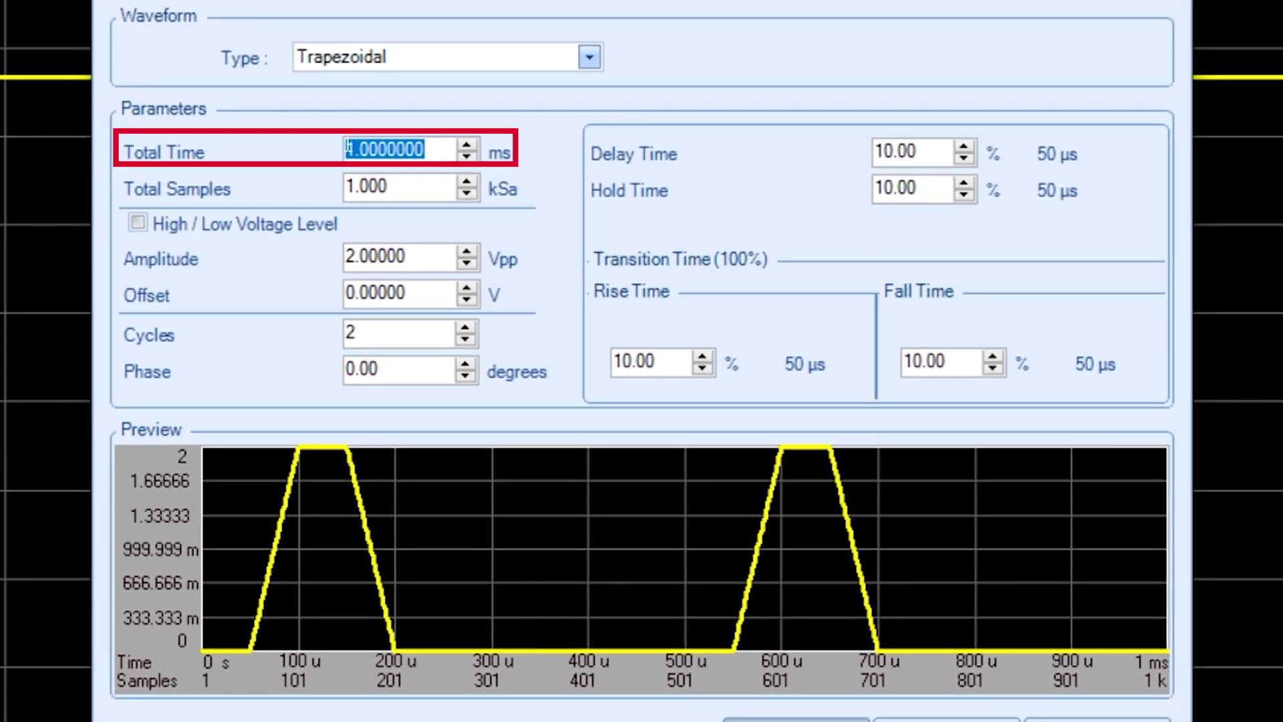
text(100)
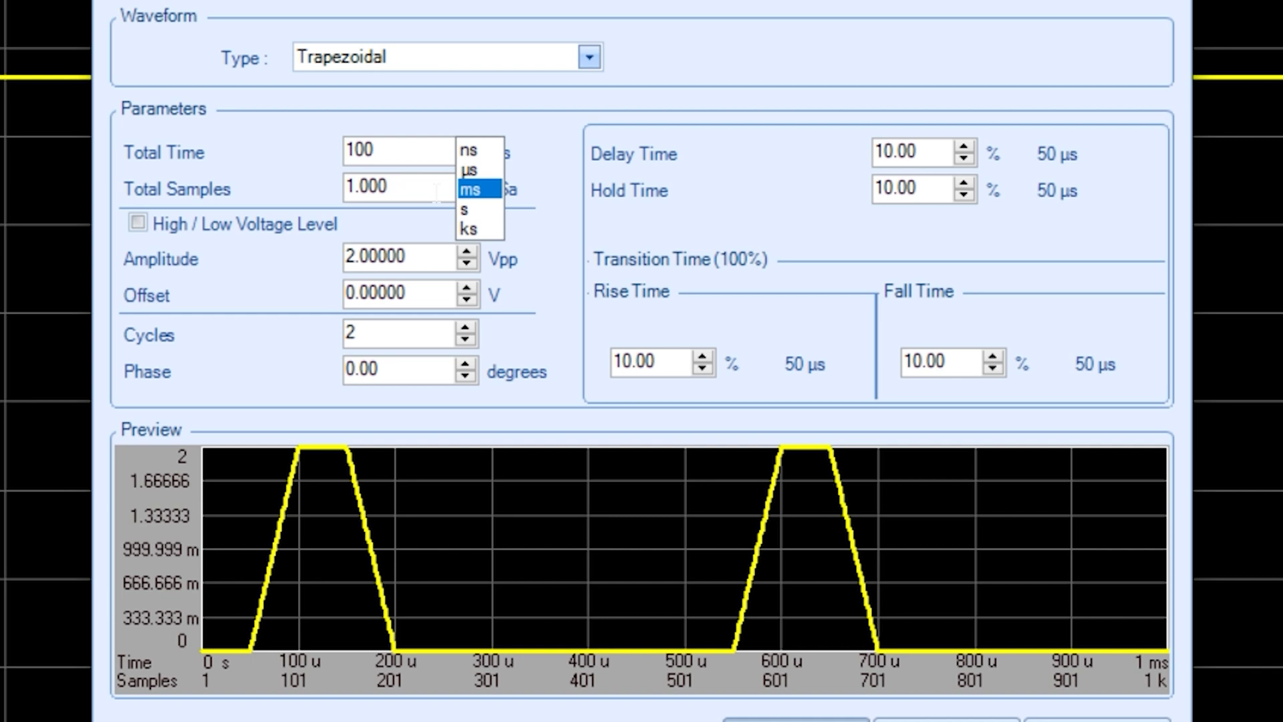
click(476, 192)
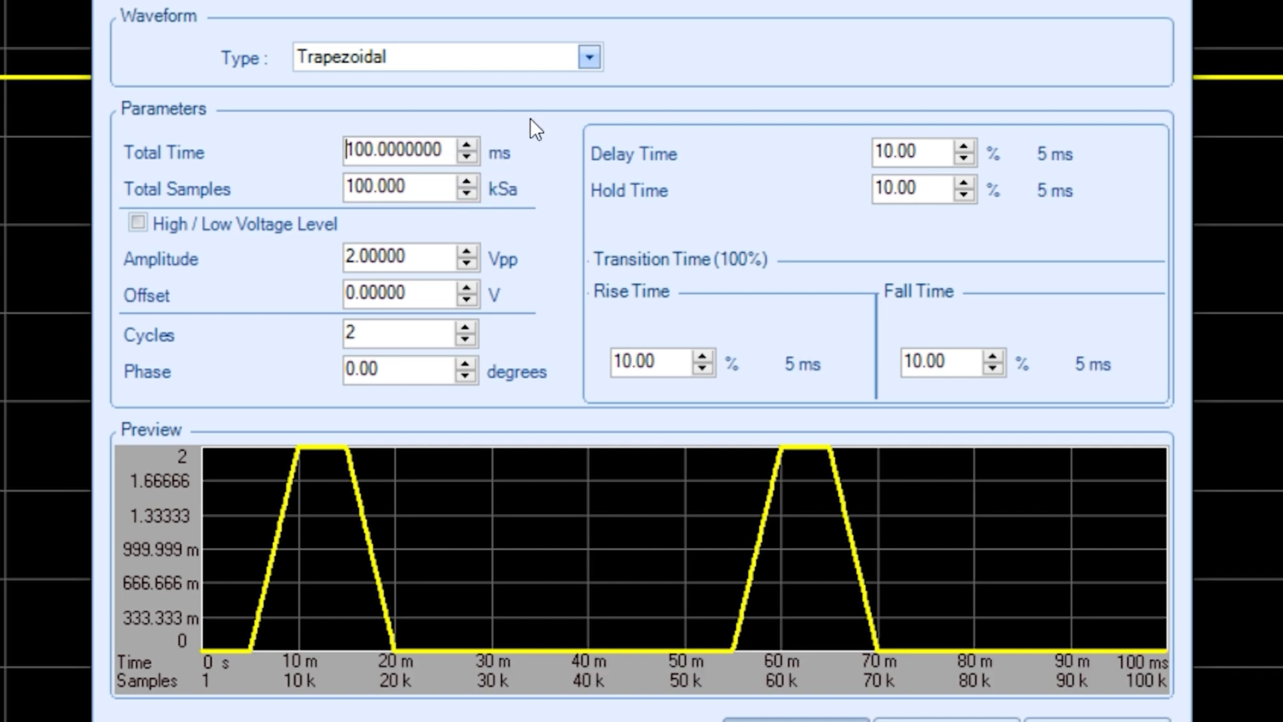
Raise the trapezoid's delay time to 20%.
click(967, 147)
click(967, 147)
click(967, 147)
click(967, 145)
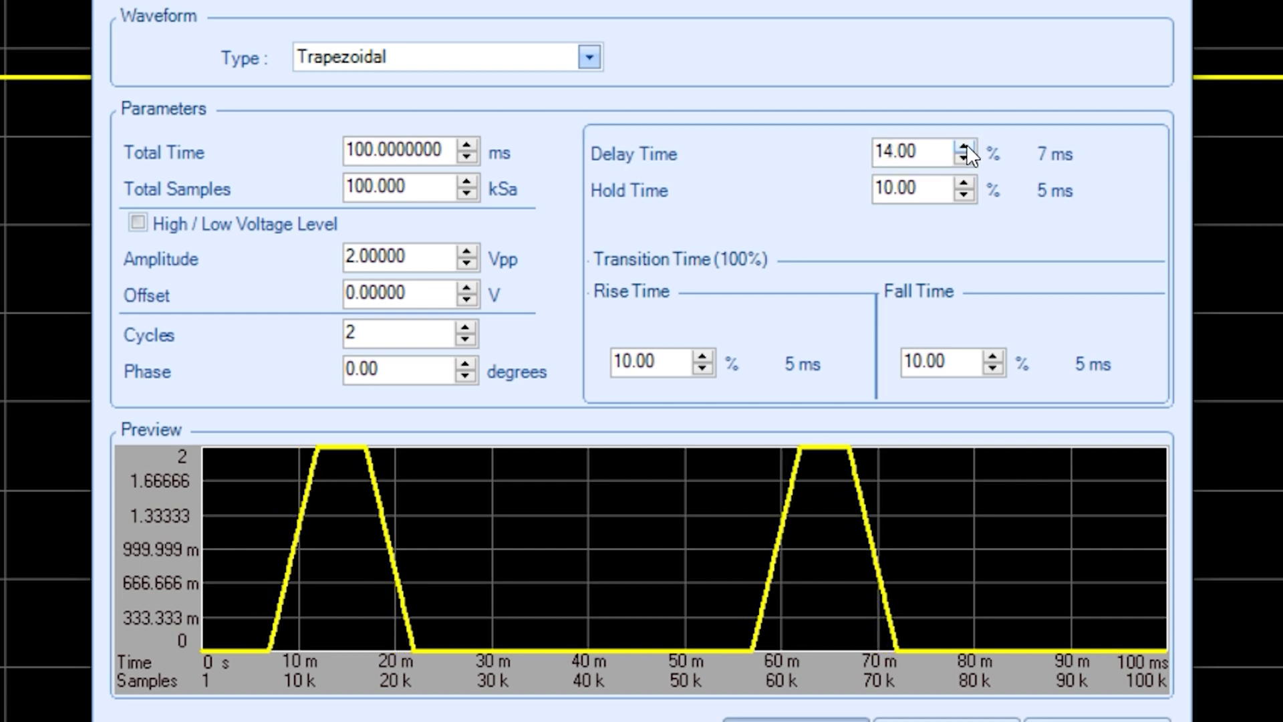
click(968, 145)
click(967, 146)
click(966, 144)
click(966, 144)
click(966, 145)
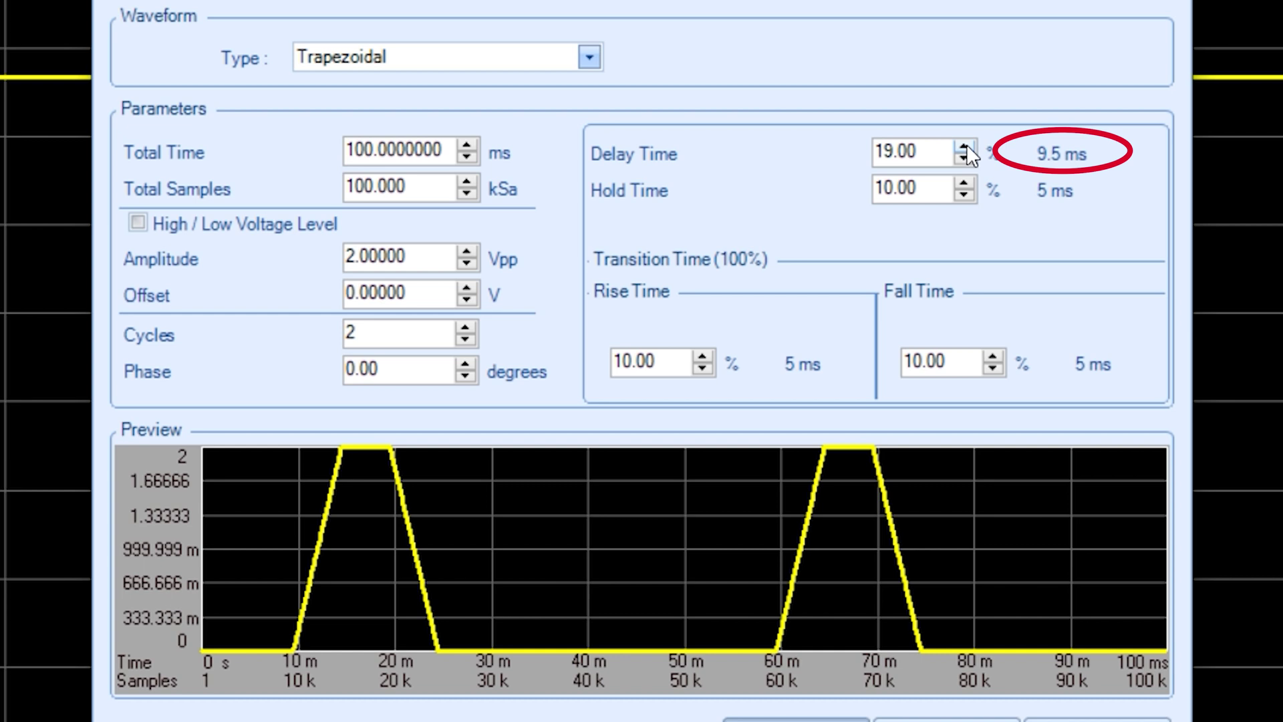
click(967, 144)
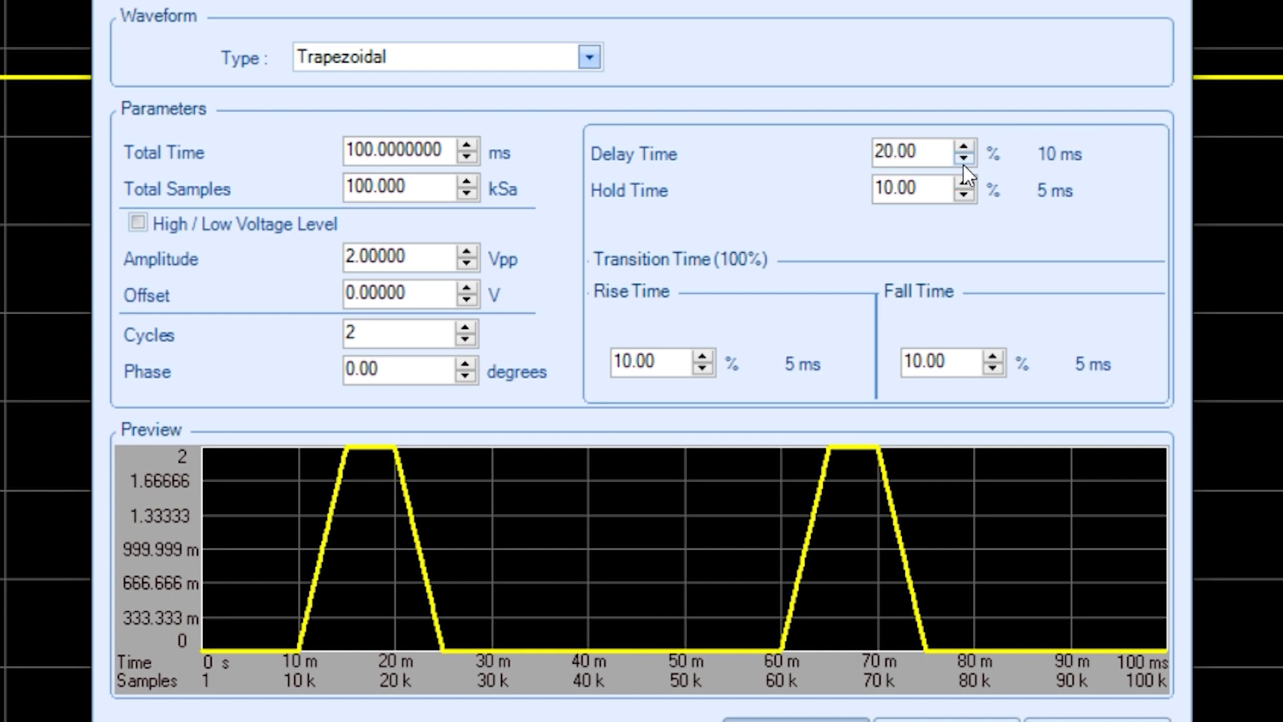
Raise the trapezoid's hold time to 30%.
click(964, 183)
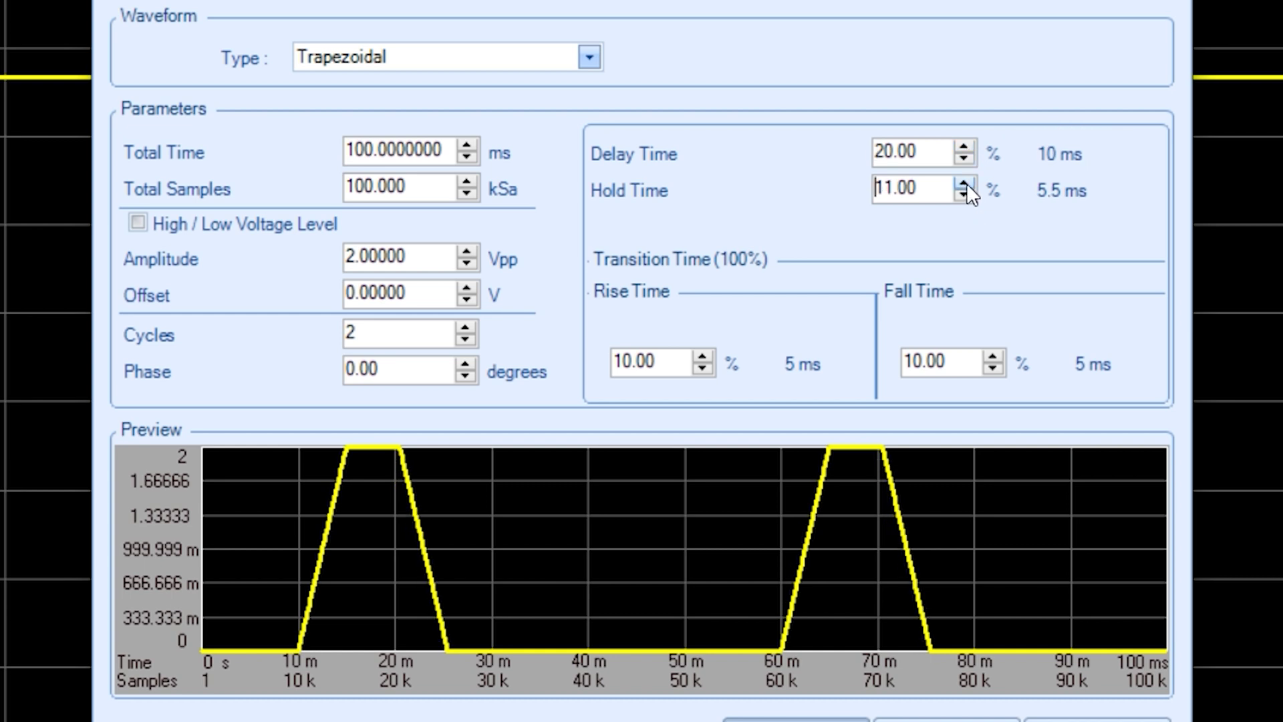
click(967, 183)
double_click(967, 184)
triple_click(968, 181)
double_click(967, 182)
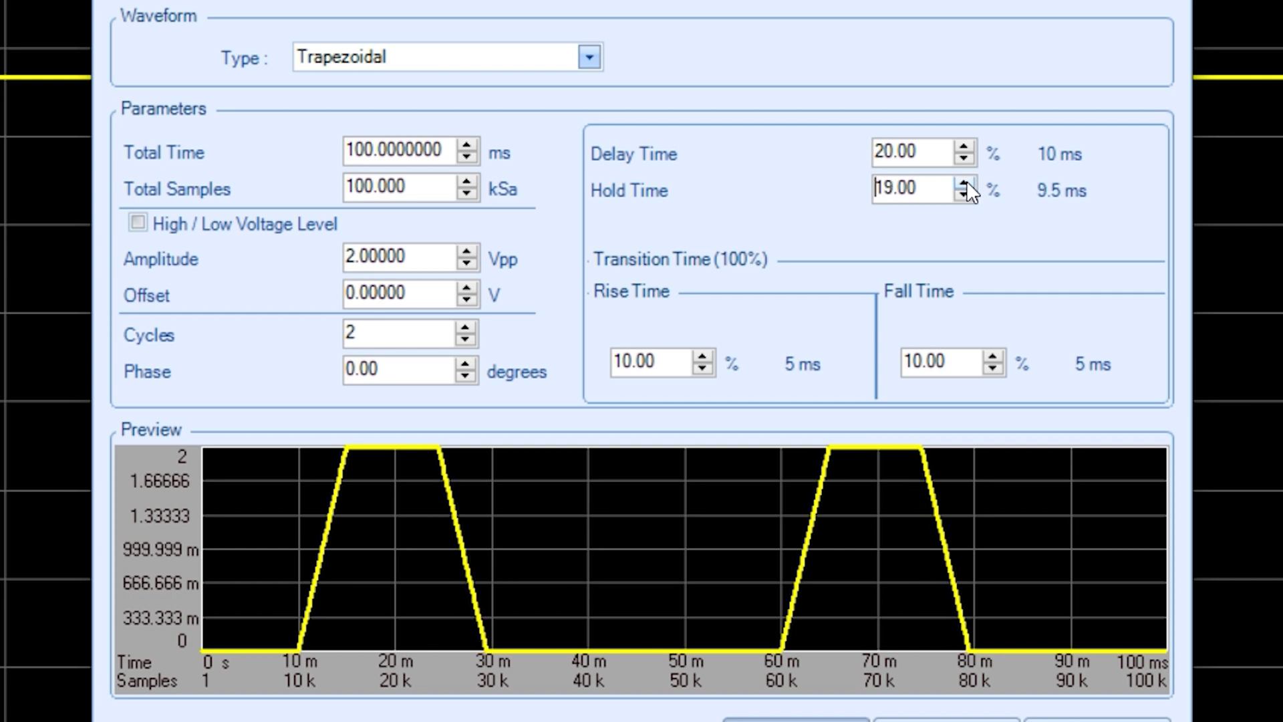
double_click(967, 181)
click(967, 181)
double_click(966, 181)
click(967, 181)
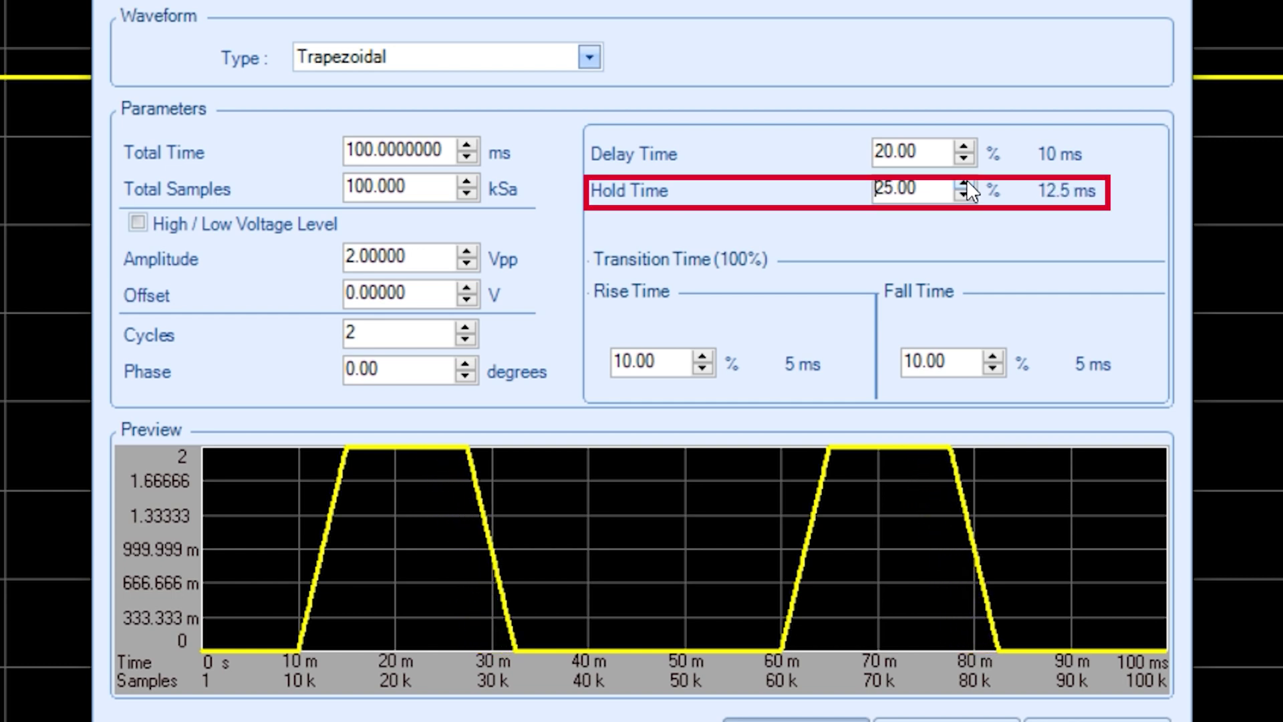
click(966, 180)
double_click(966, 181)
click(966, 181)
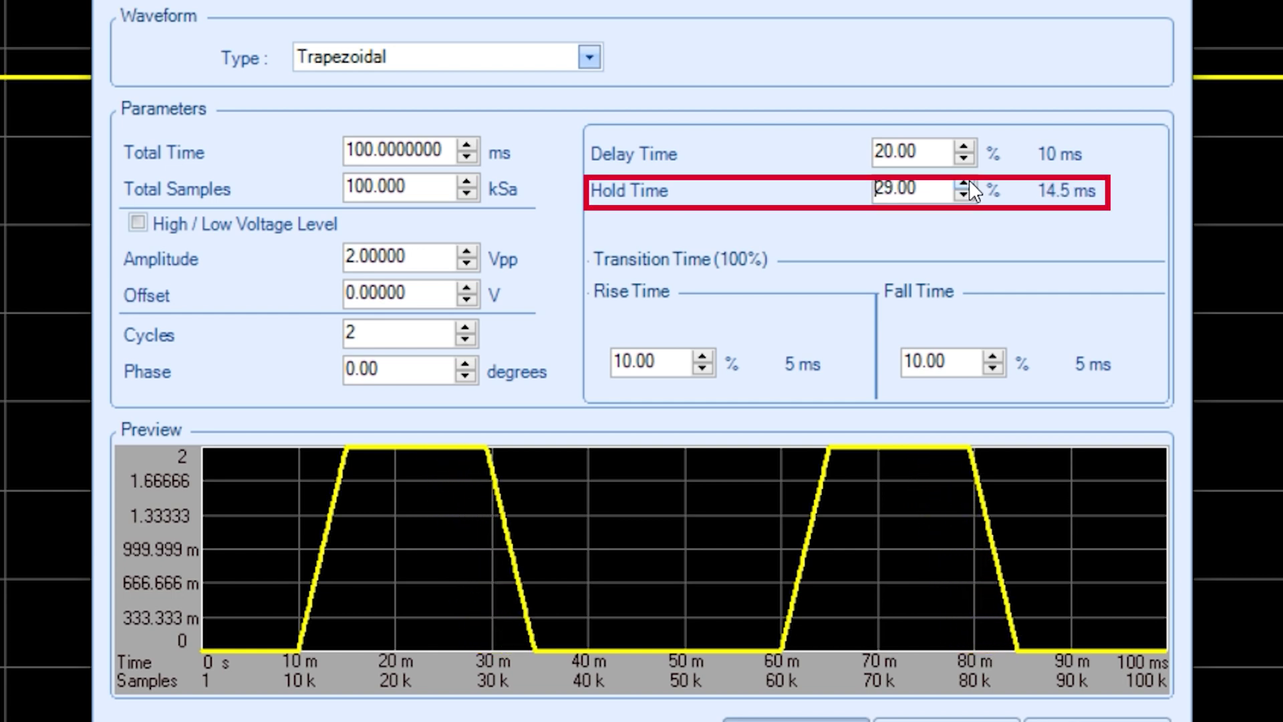
click(969, 181)
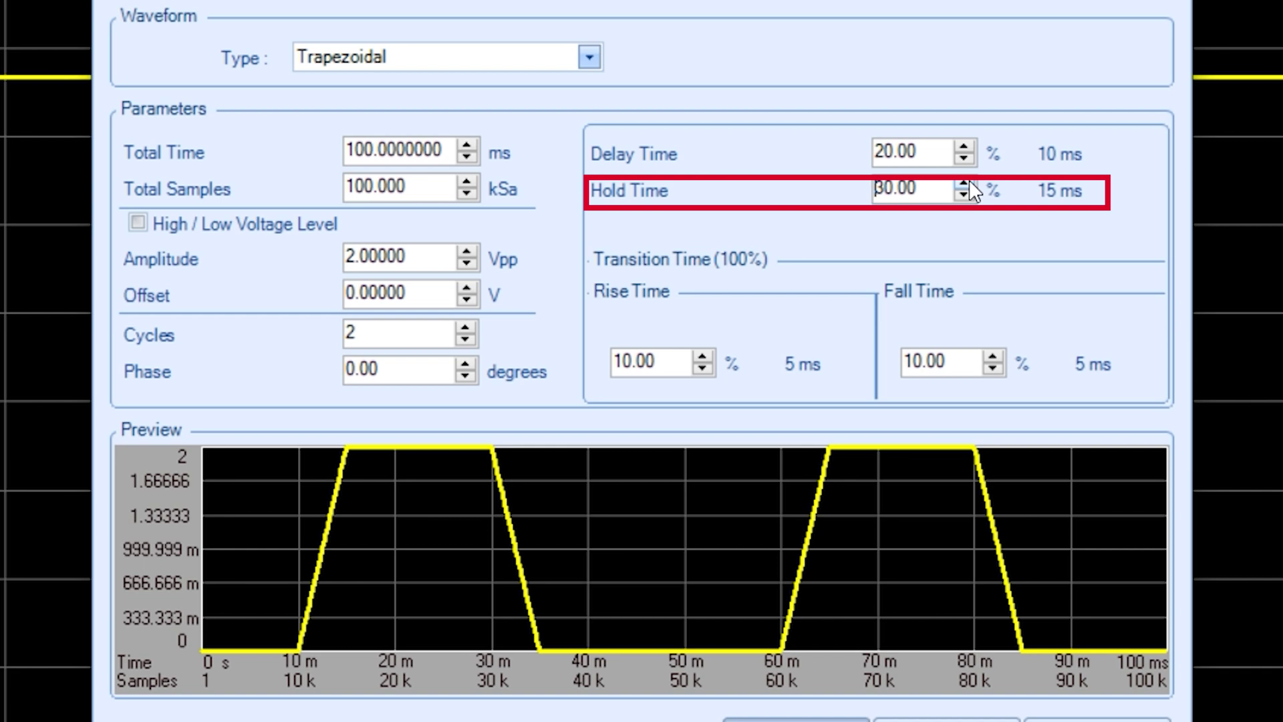
Step the trapezoid's fall time down to 6% (3 ms).
click(996, 359)
click(994, 367)
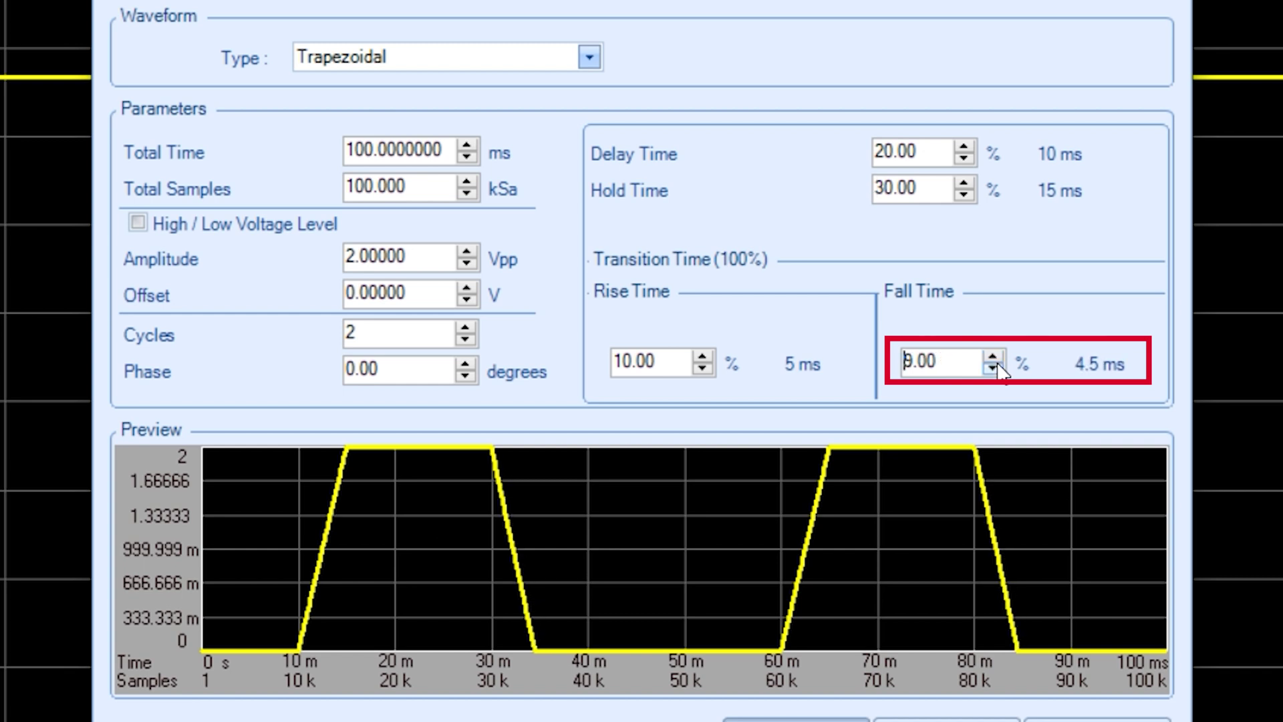
click(993, 368)
click(993, 368)
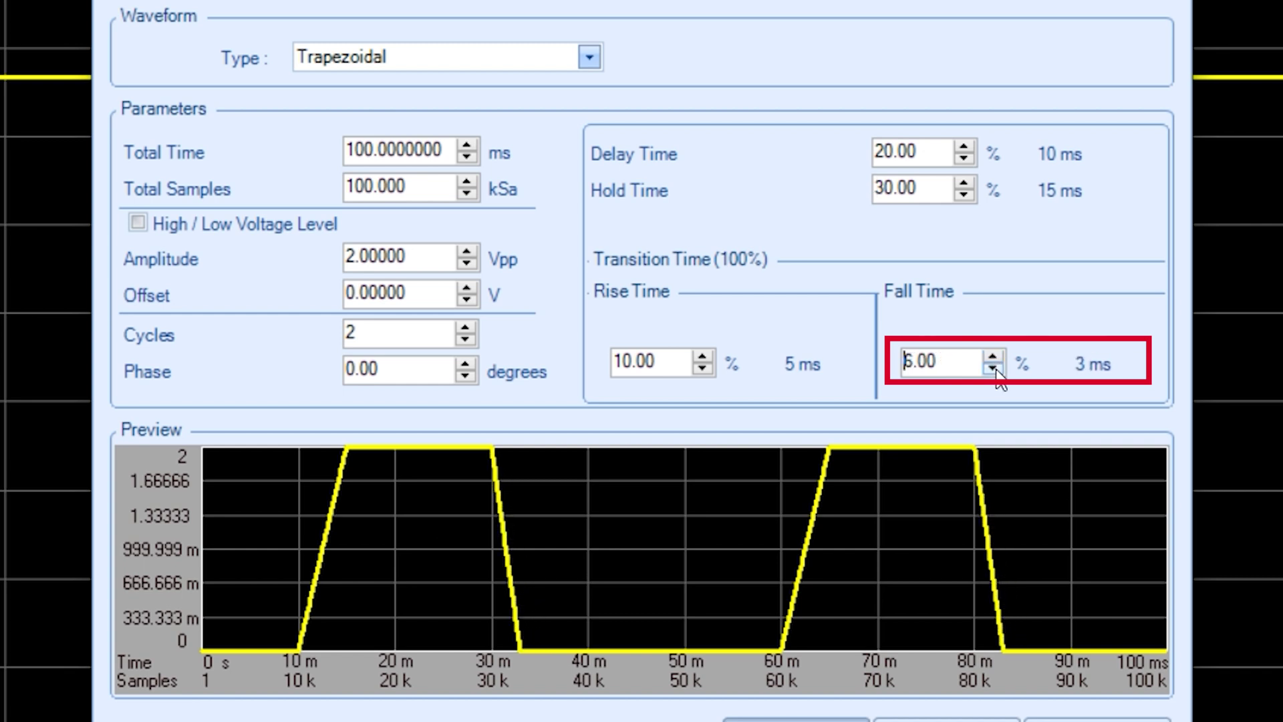
click(994, 367)
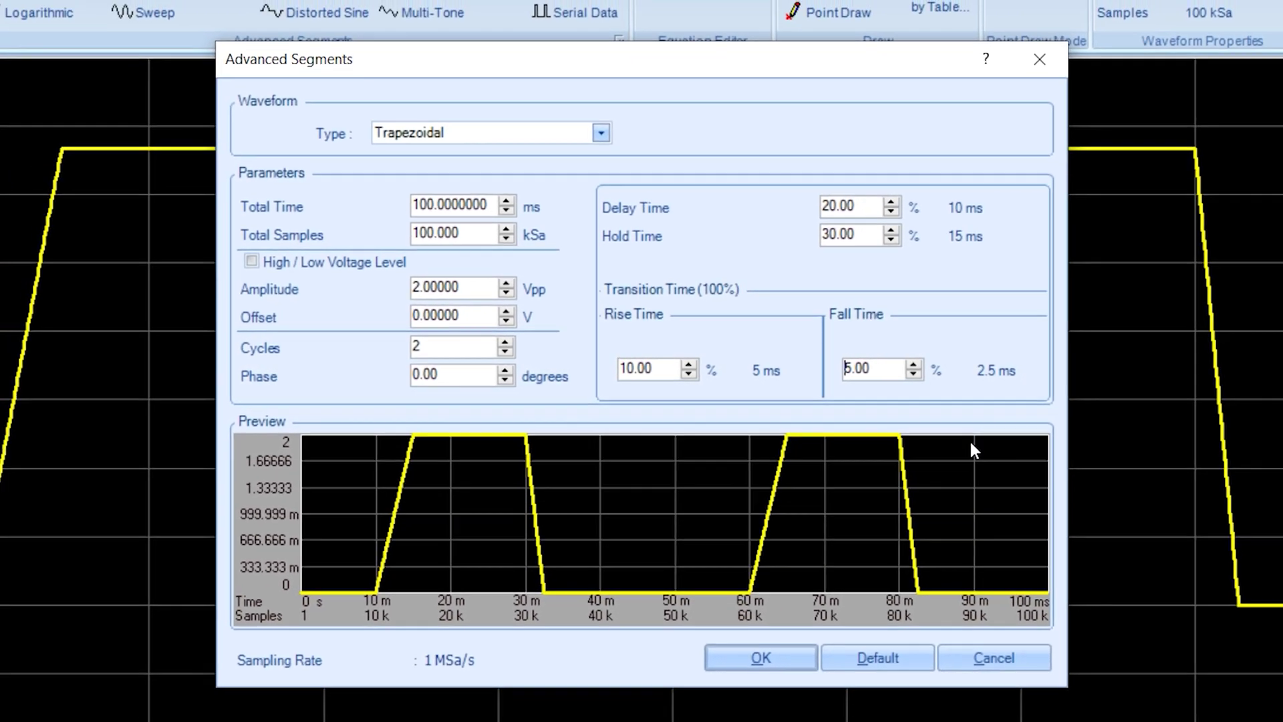
Apply the trapezoid to Waveform1 and mark 151 samples near 25 ms in the first dwell.
click(767, 672)
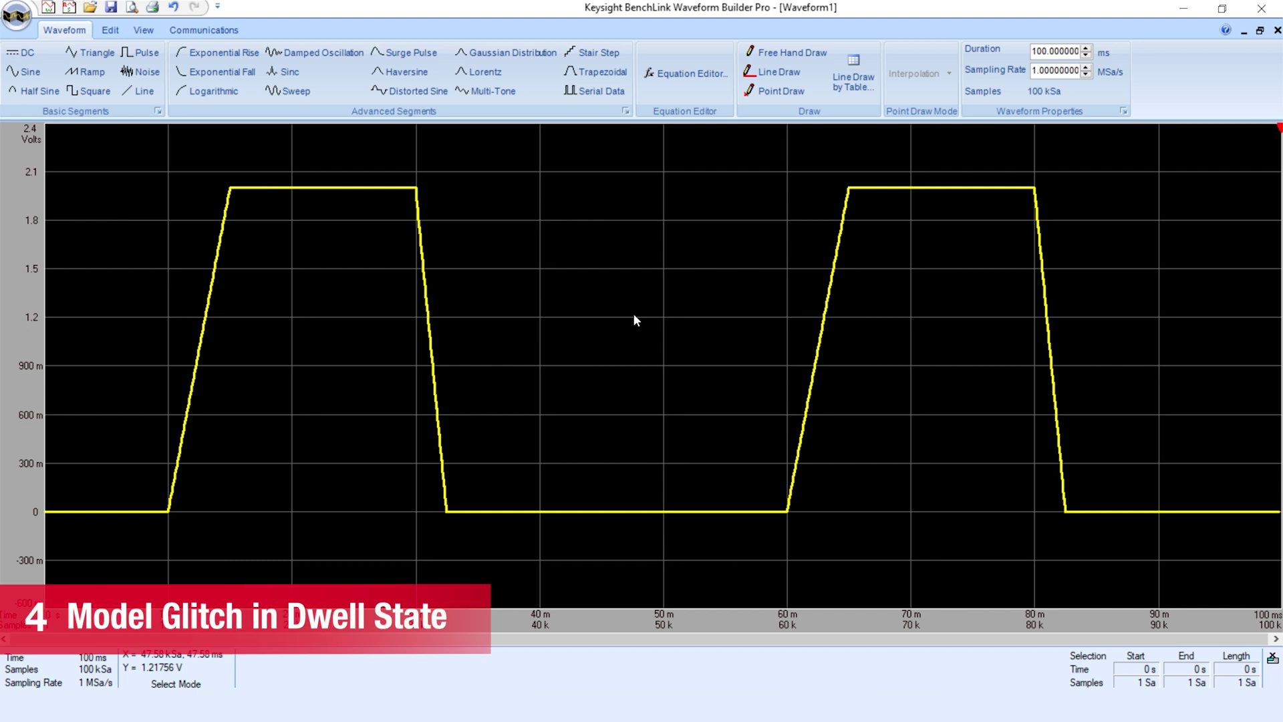
drag(354, 254, 356, 254)
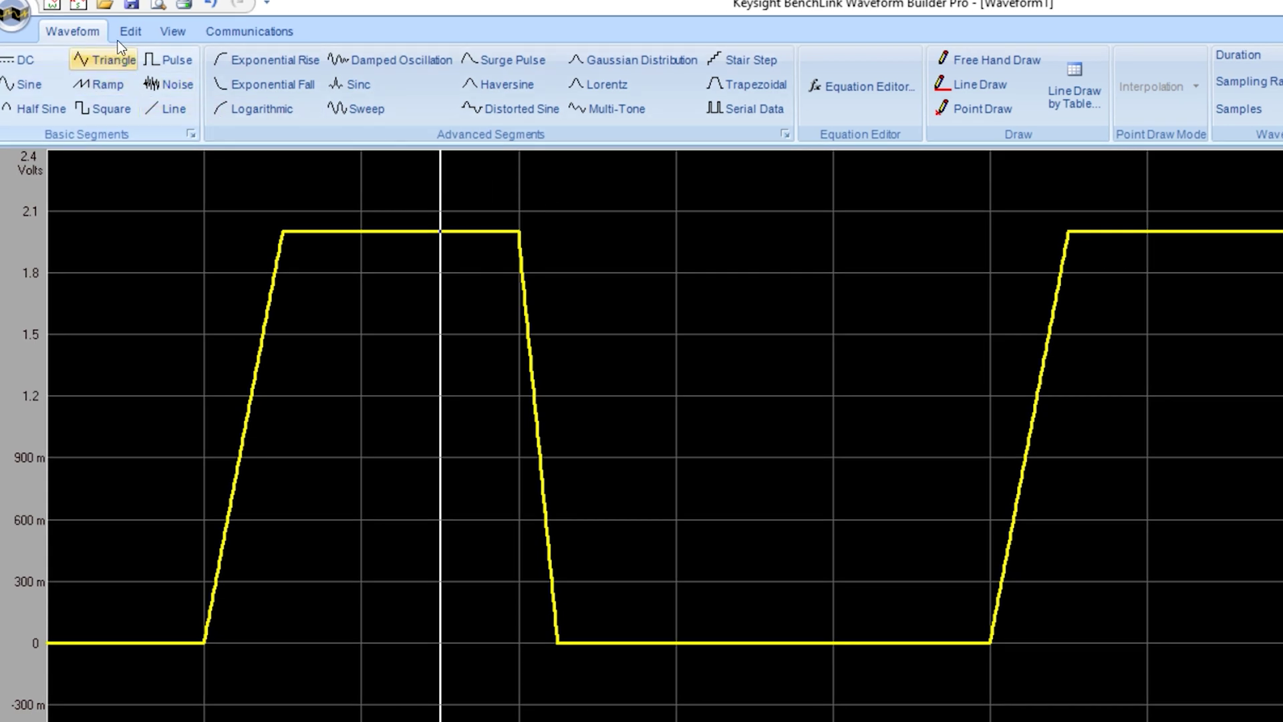
Set up Edit-tab Subtraction with a DC standard waveform operand at 1 V offset.
click(129, 33)
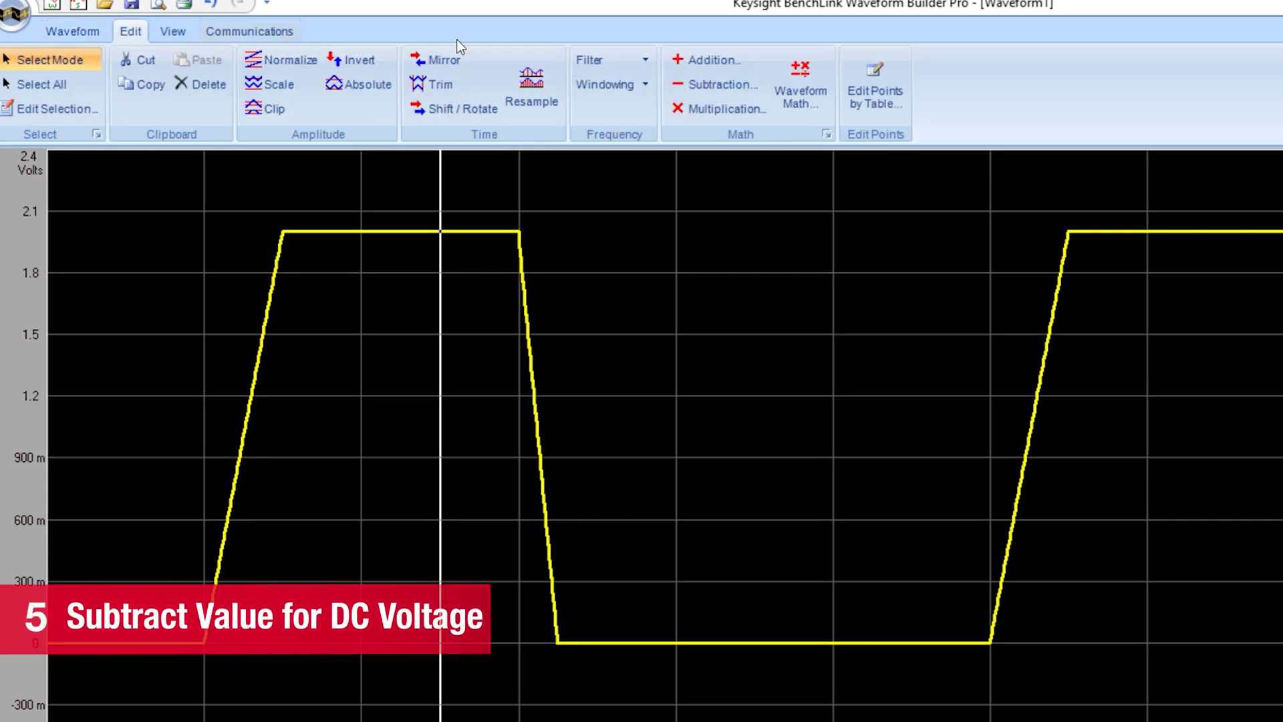
click(722, 91)
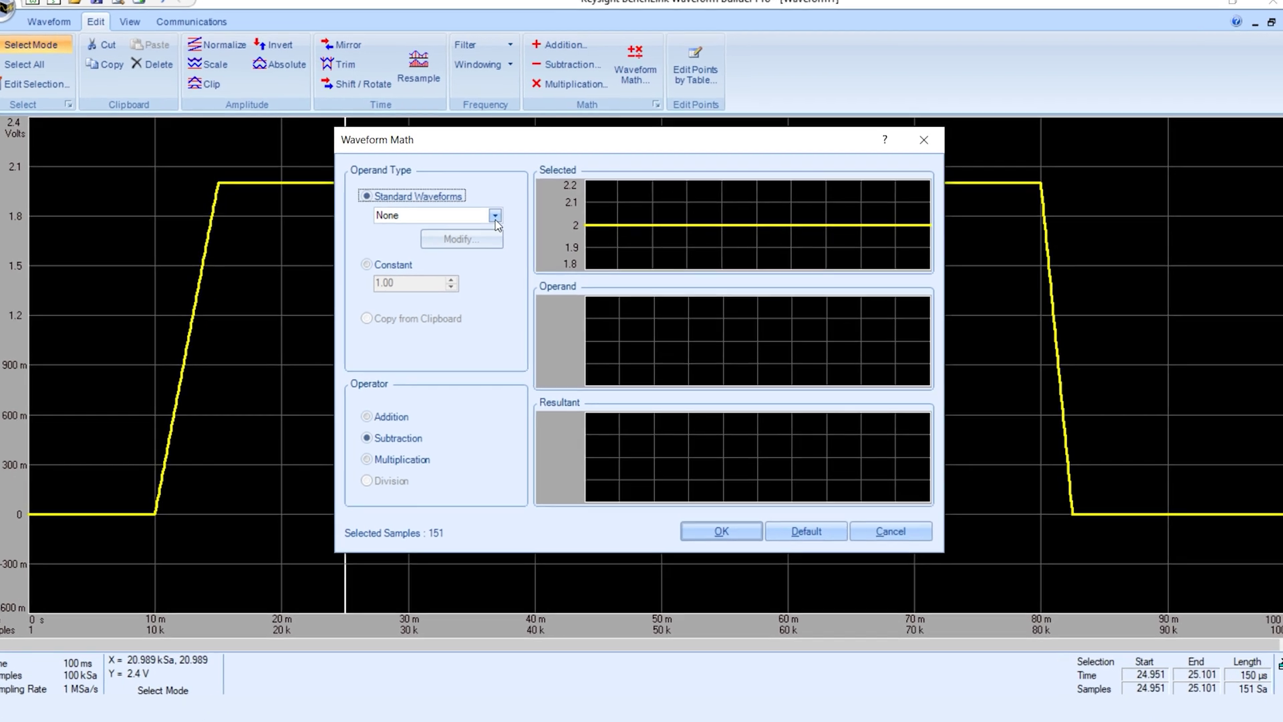
click(496, 215)
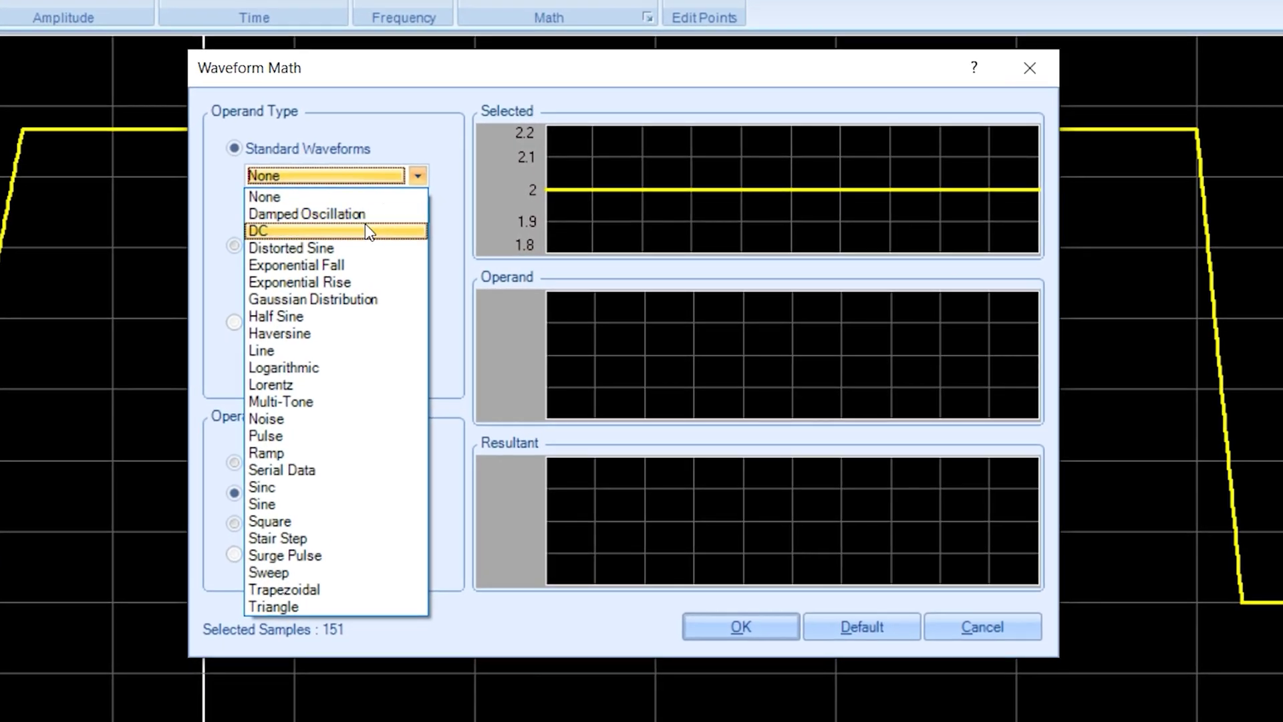
click(366, 231)
click(366, 224)
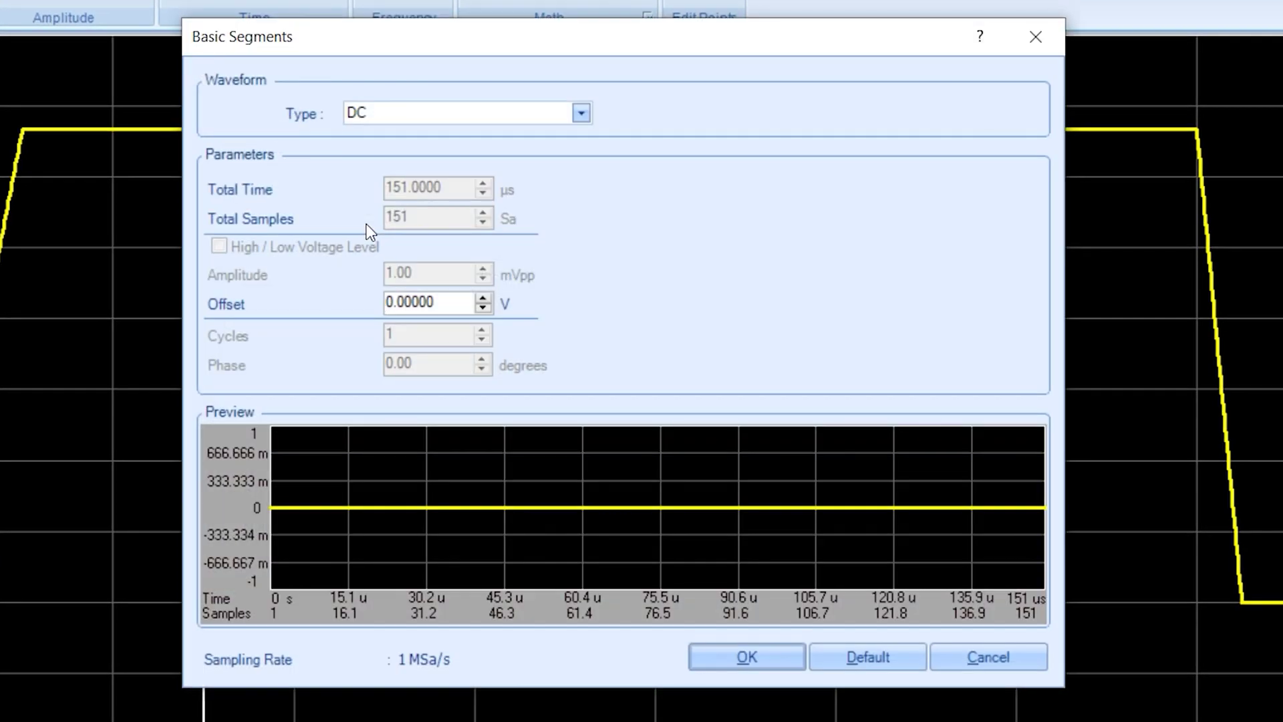
drag(390, 301, 437, 302)
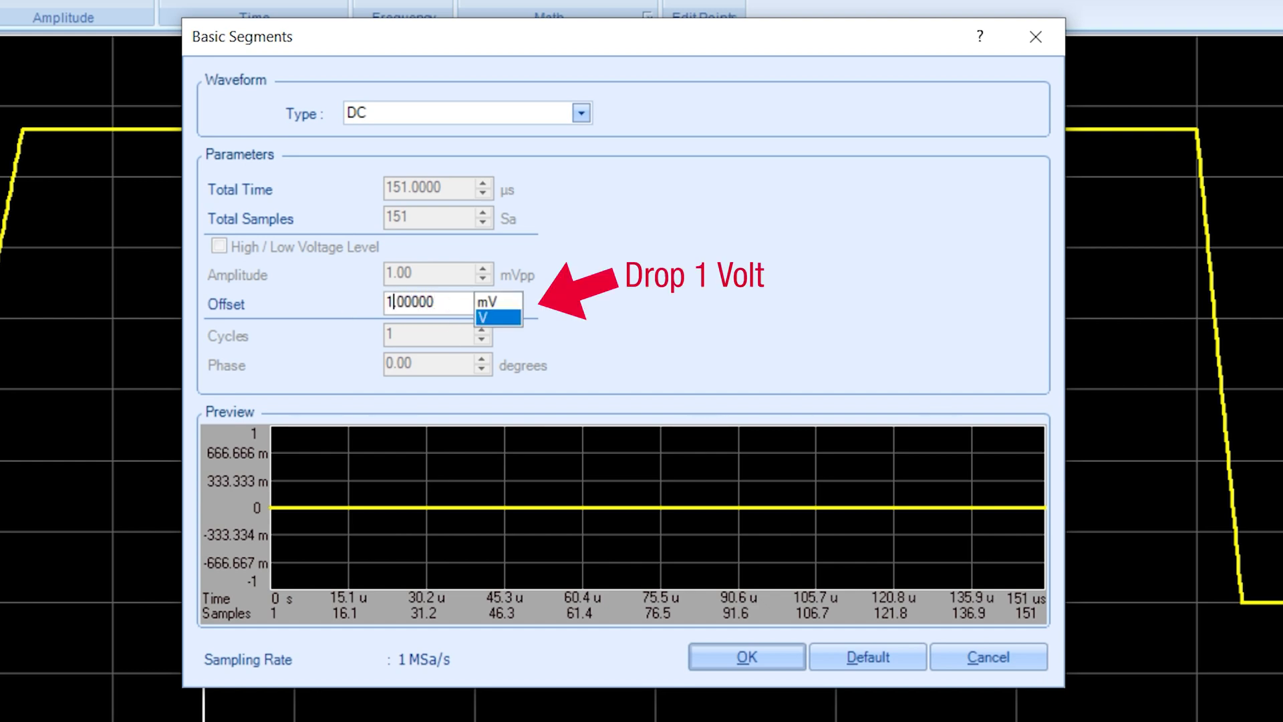
click(499, 316)
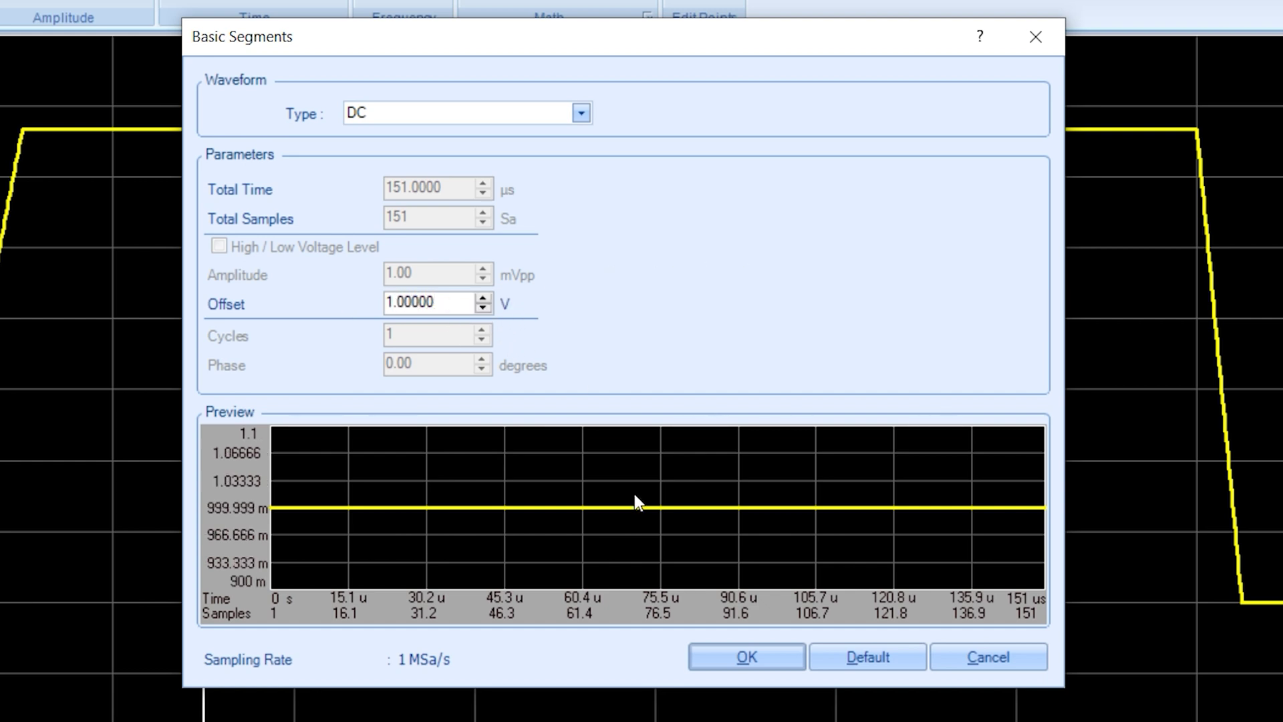
click(766, 654)
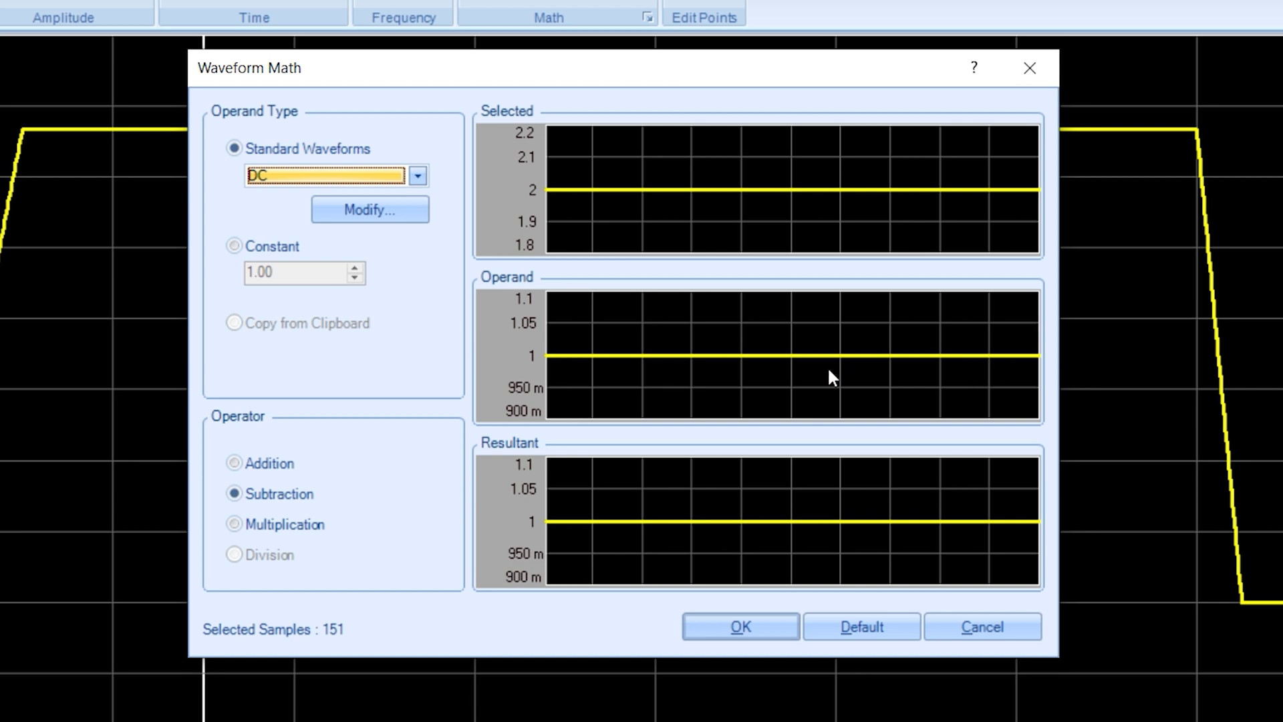
Apply the 1 V subtraction to notch the first flat top near 25 ms, then clear the selection.
click(732, 625)
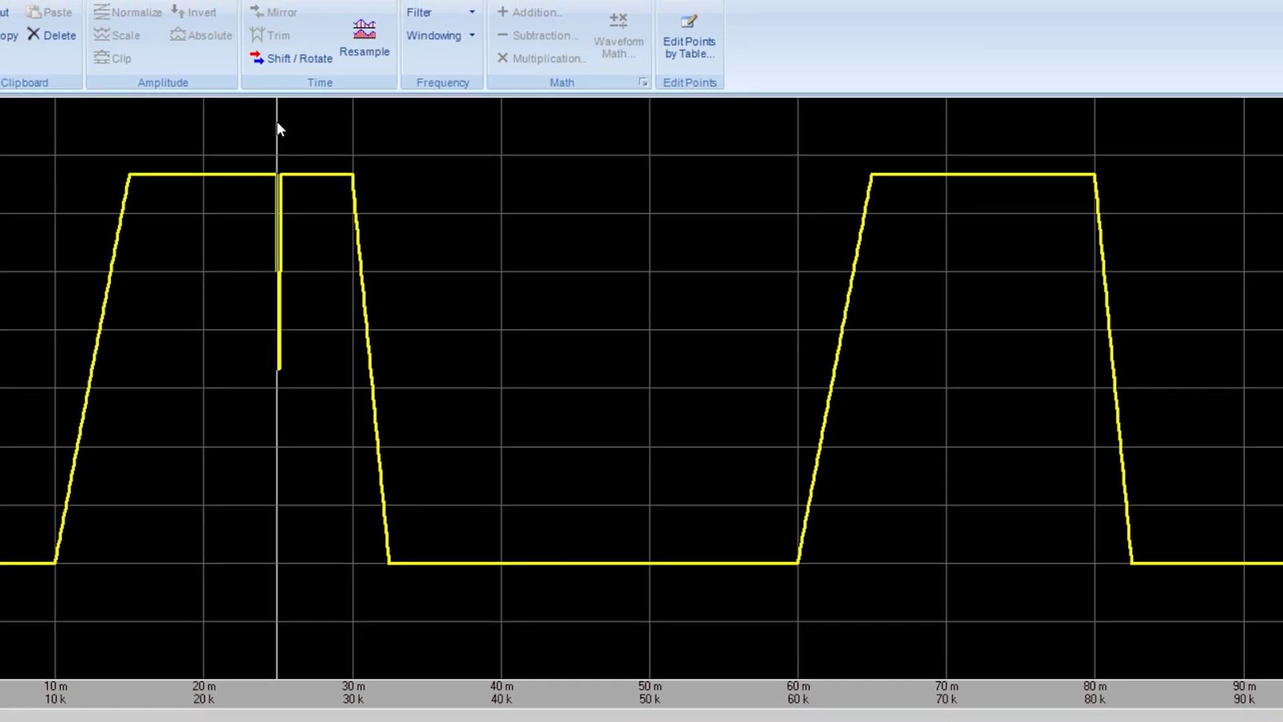
drag(277, 122, 351, 122)
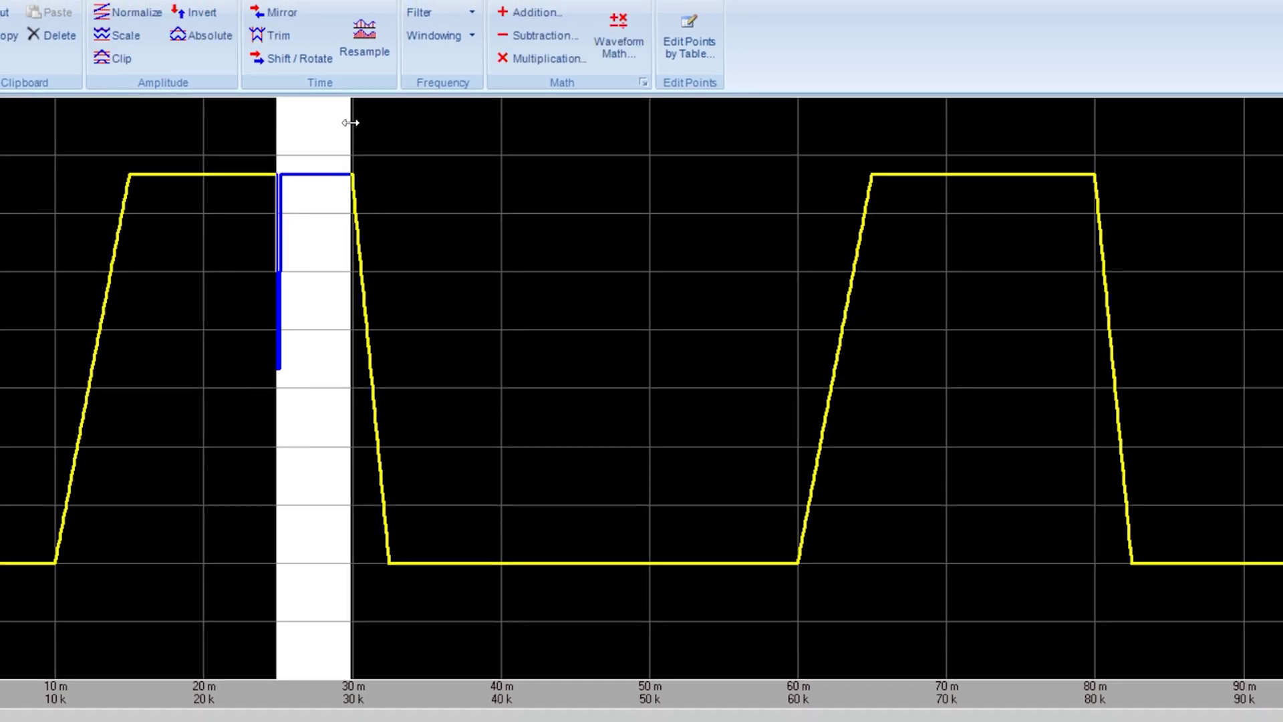
click(271, 112)
drag(270, 112, 246, 110)
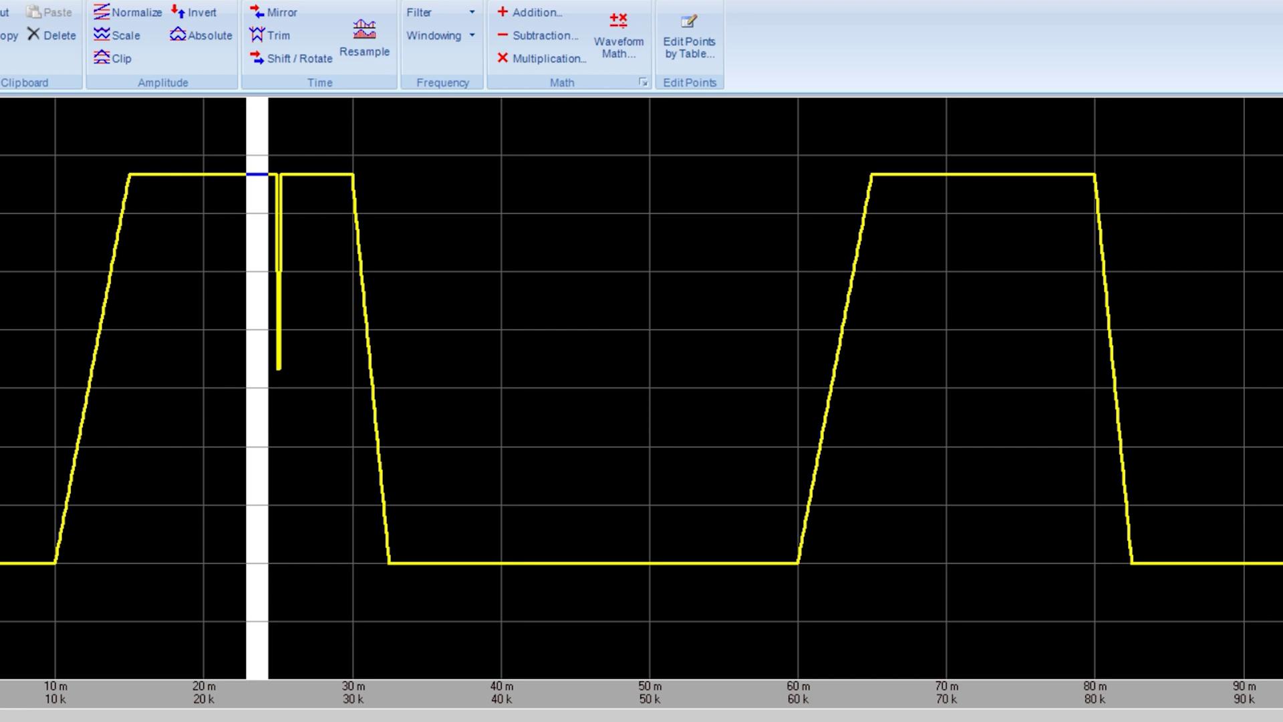
click(271, 111)
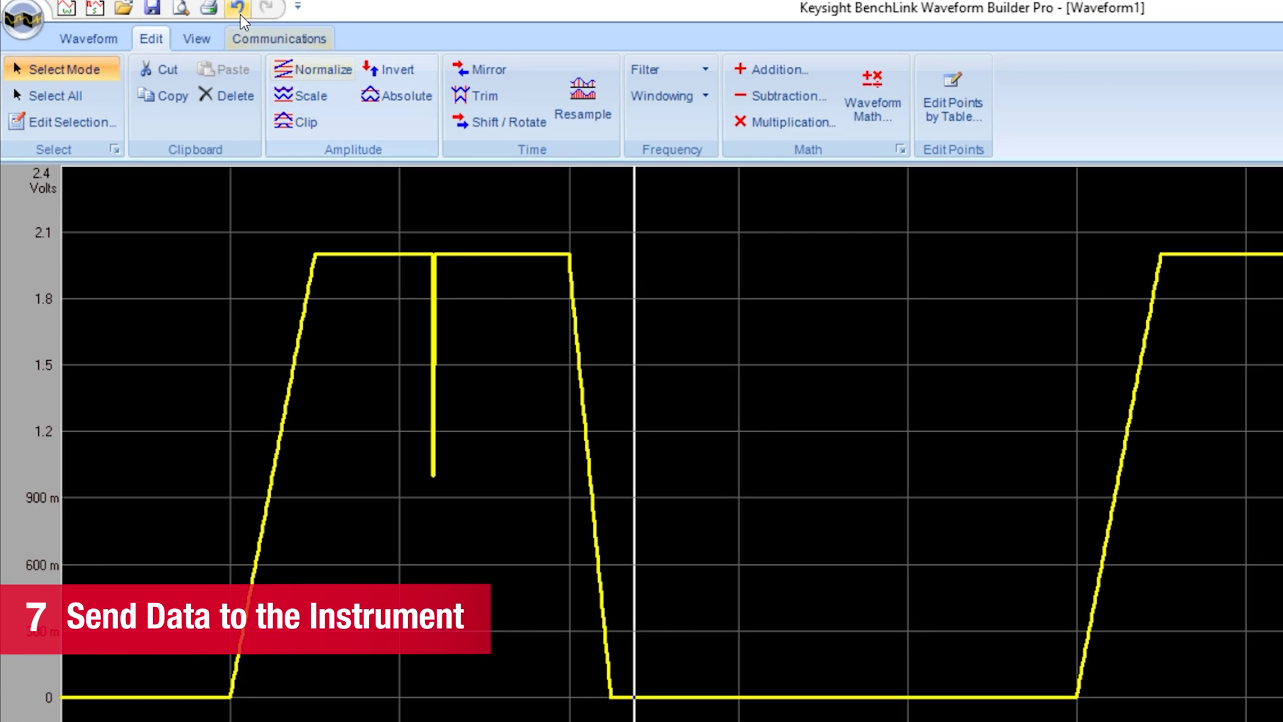
Show the Communications tools with Send Data to Instrument.
click(283, 39)
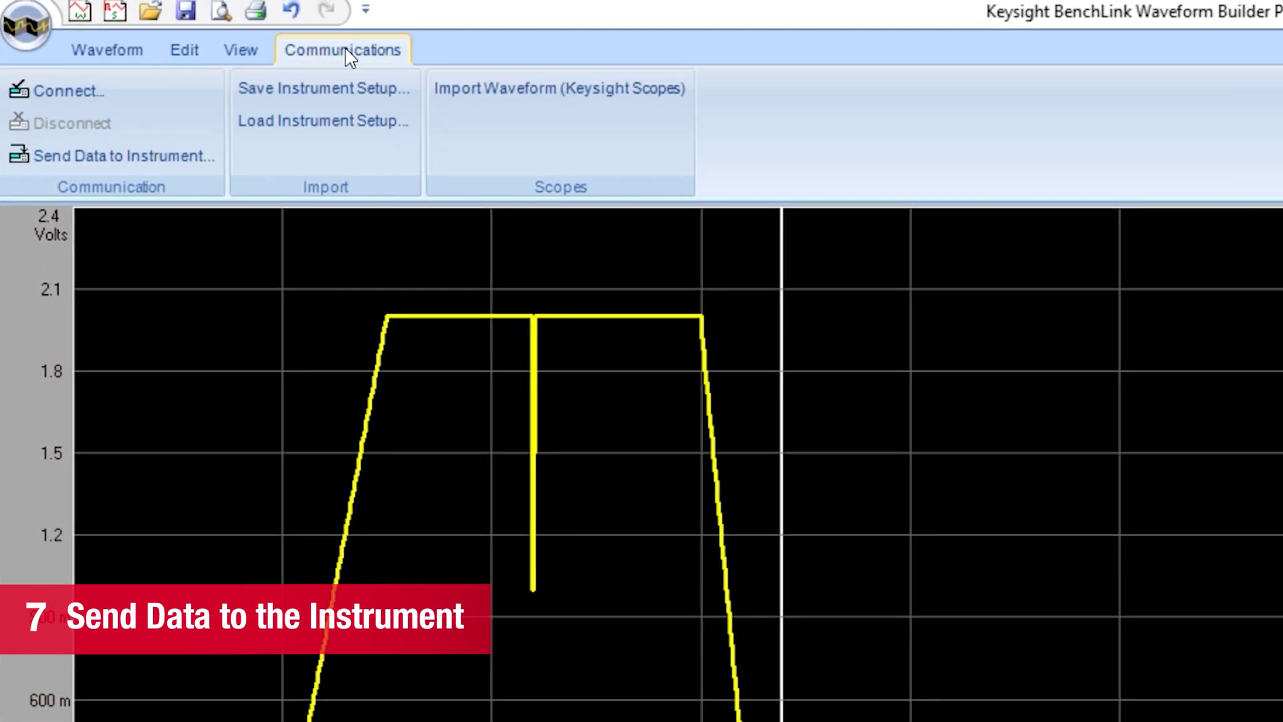